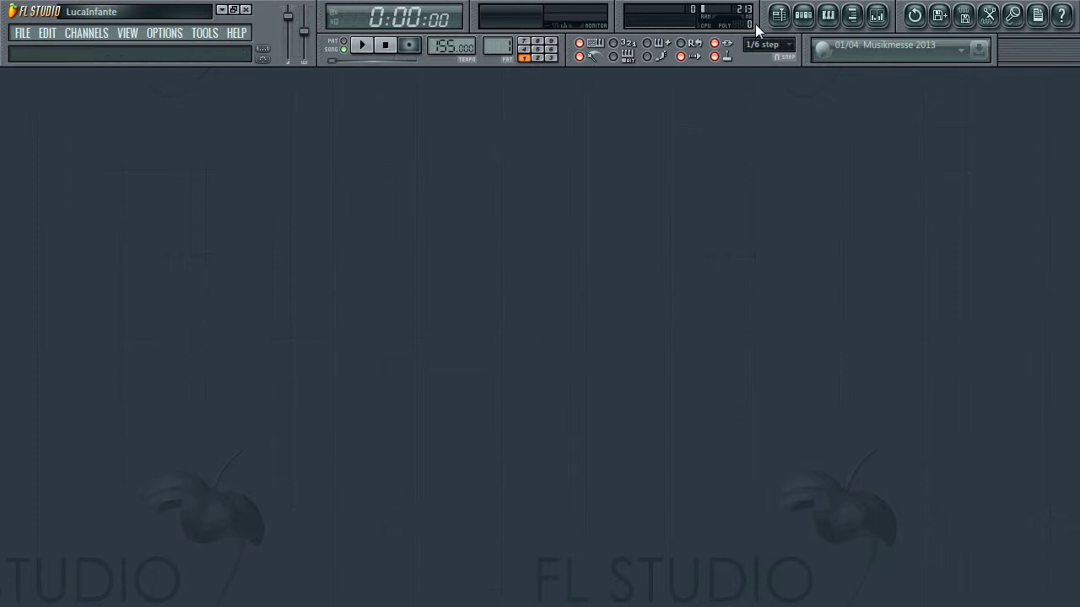
# Open the step sequencer to show the Kick, Clap, Hat and Snare channel rows
pyautogui.click(804, 15)
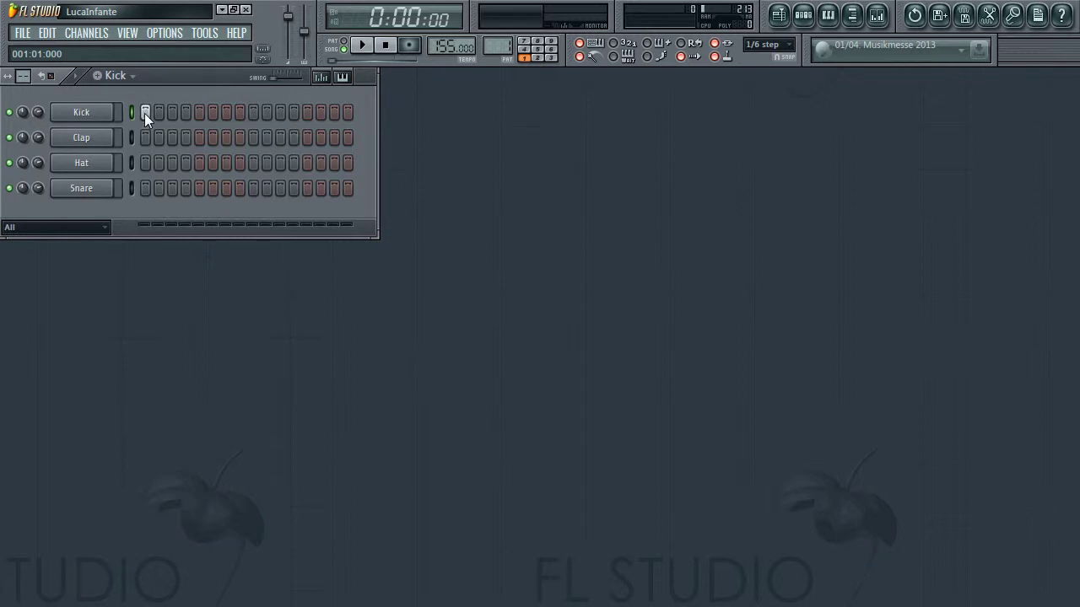
# Start playback with the transport switched to PAT (pattern) mode
pyautogui.rightClick(108, 112)
pyautogui.click(239, 131)
pyautogui.click(367, 48)
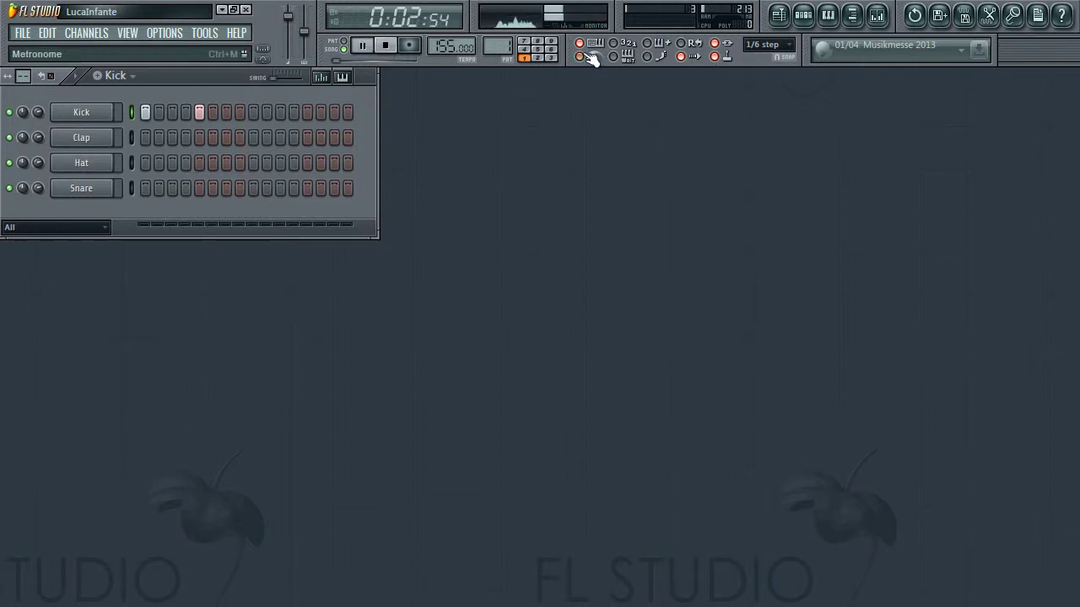
pyautogui.click(346, 46)
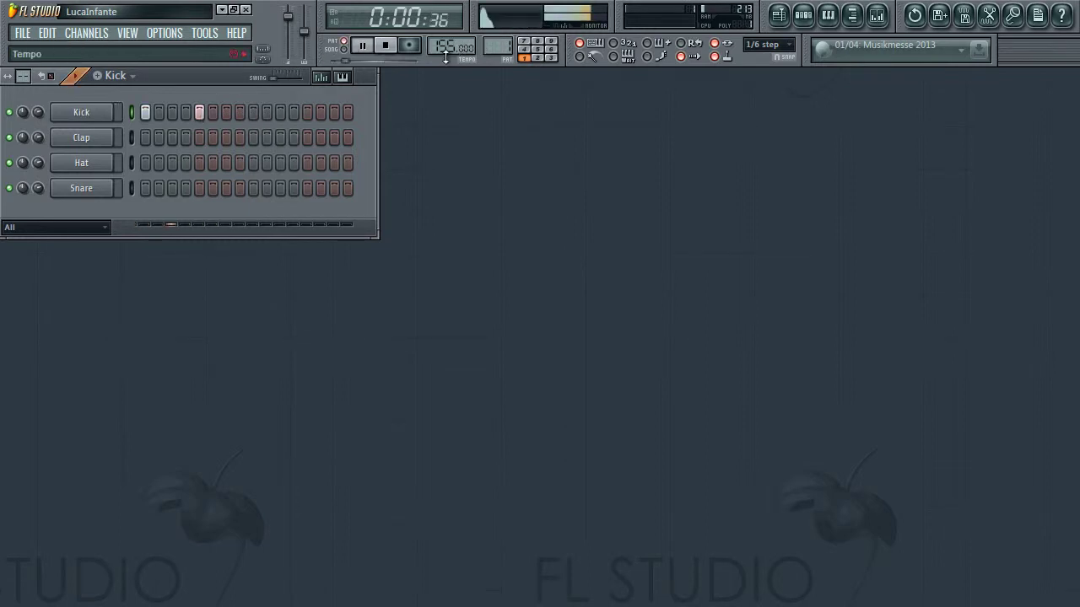
# Try Clap, Kick and Hat steps plus Kick's Fill each 4 steps, then stop and clear them
pyautogui.click(199, 137)
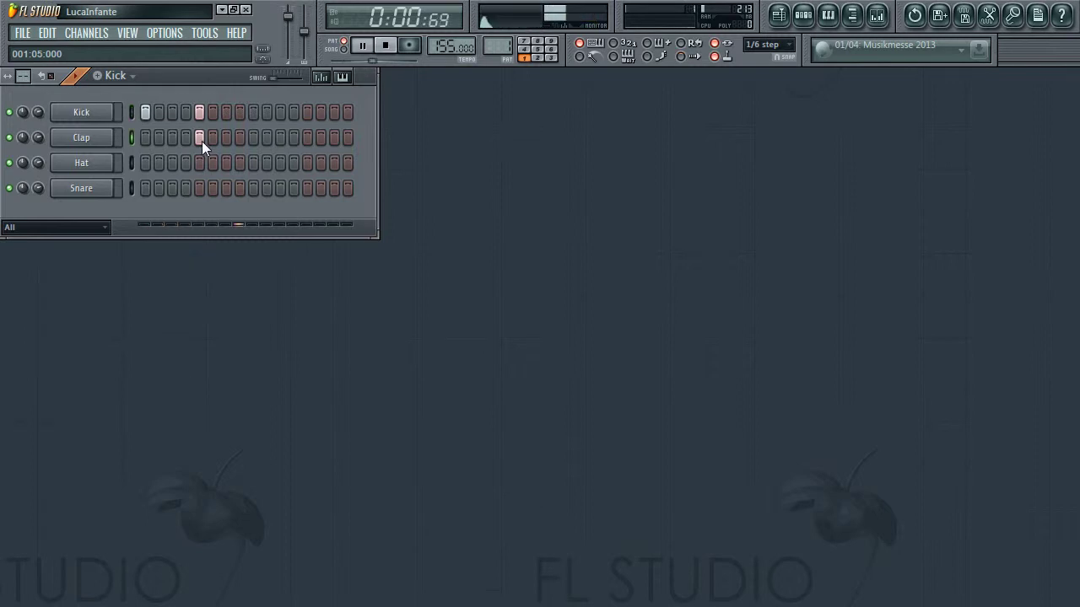
pyautogui.click(256, 111)
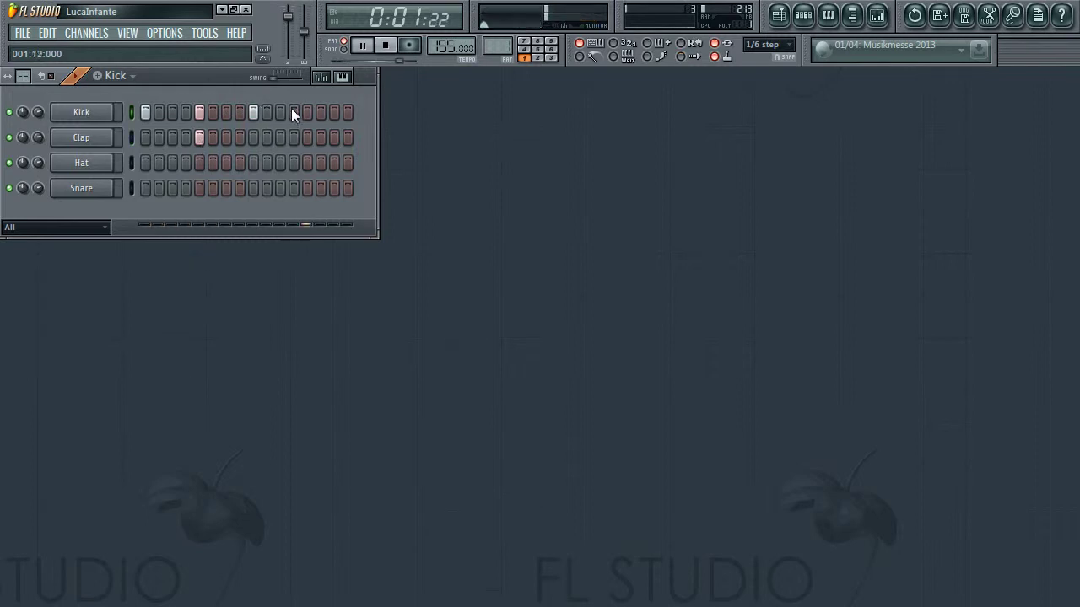
pyautogui.rightClick(94, 118)
pyautogui.click(161, 243)
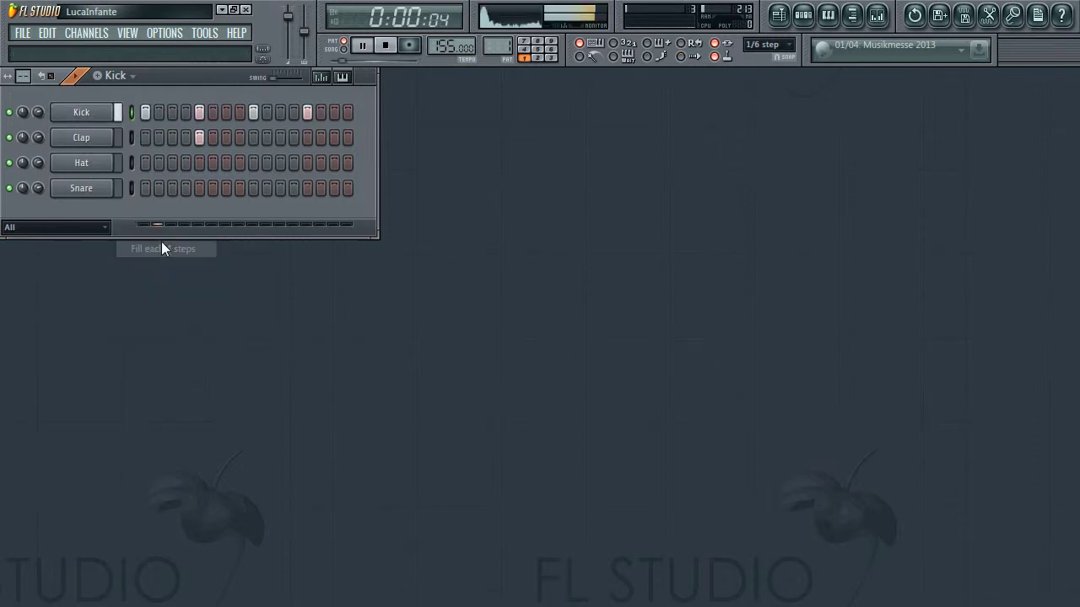
pyautogui.click(197, 137)
pyautogui.click(183, 163)
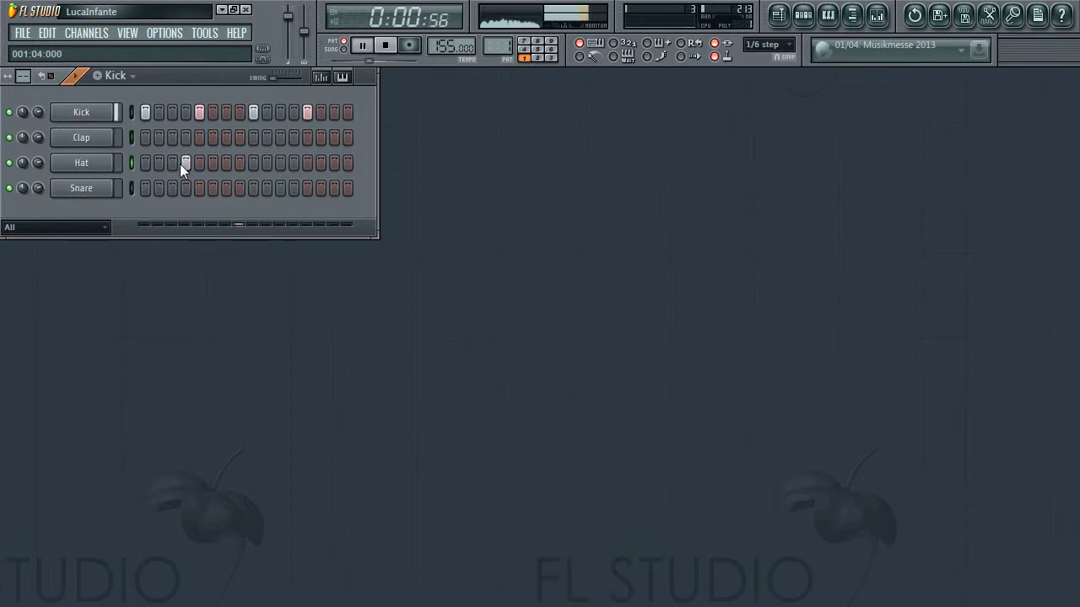
pyautogui.click(227, 163)
pyautogui.press('space')
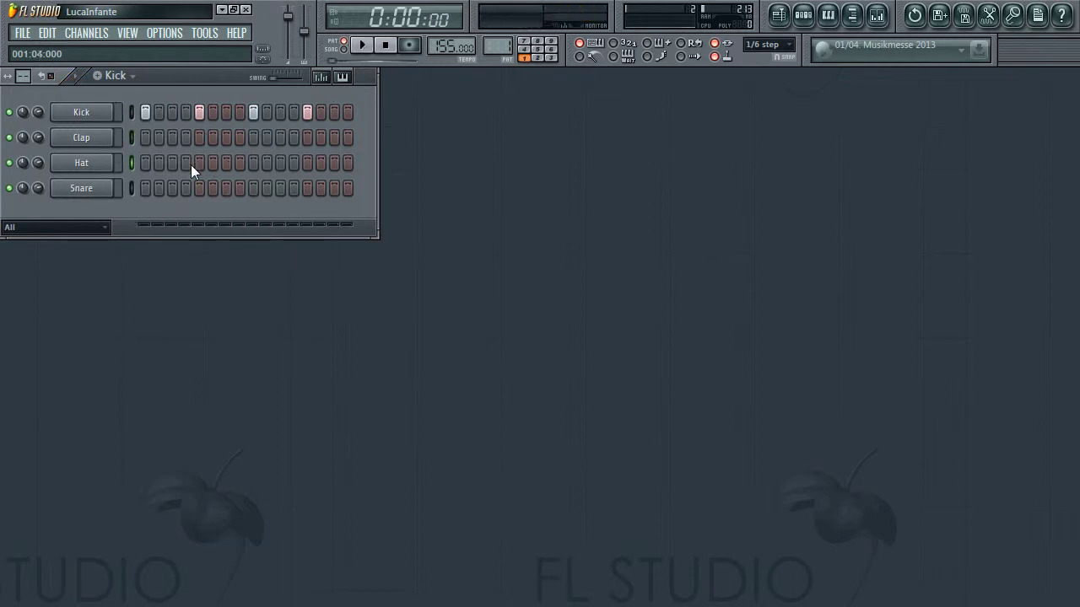
pyautogui.moveTo(302, 110); pyautogui.dragTo(126, 104)
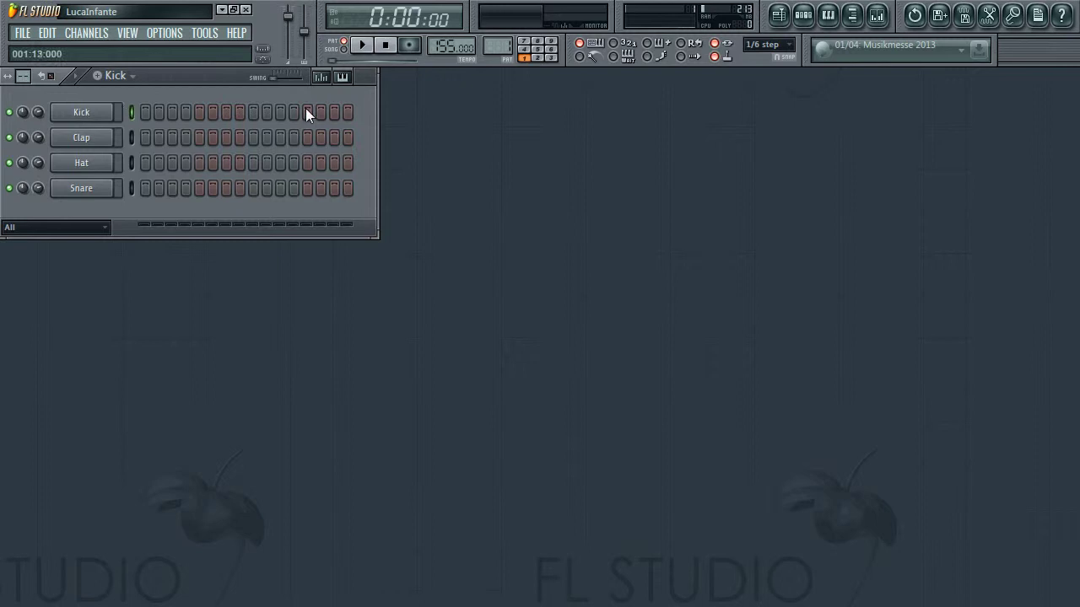
pyautogui.rightClick(115, 108)
pyautogui.click(181, 253)
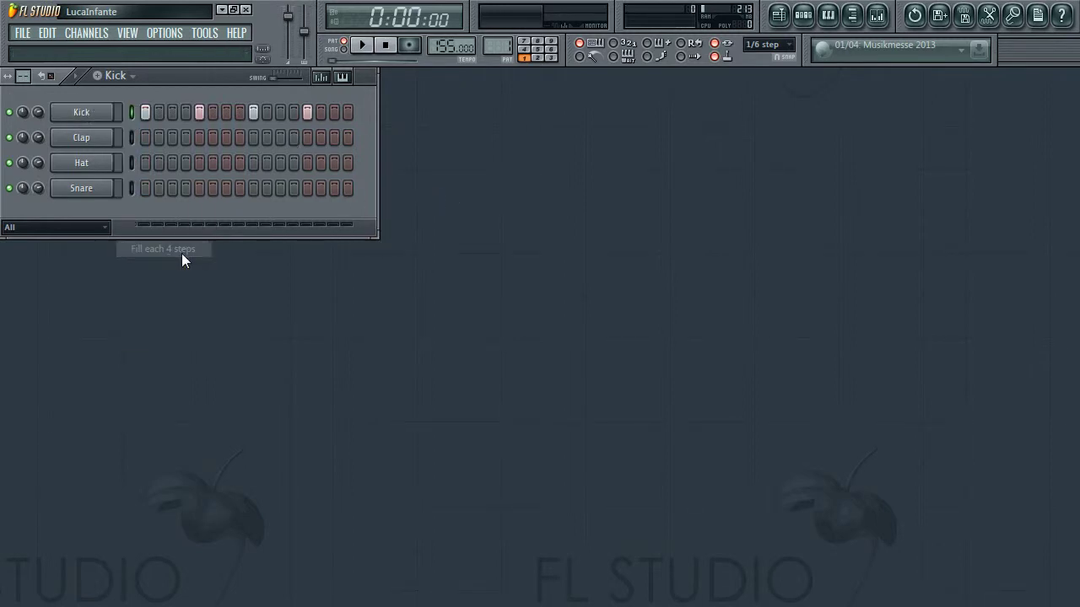
pyautogui.press('space')
pyautogui.press('space')
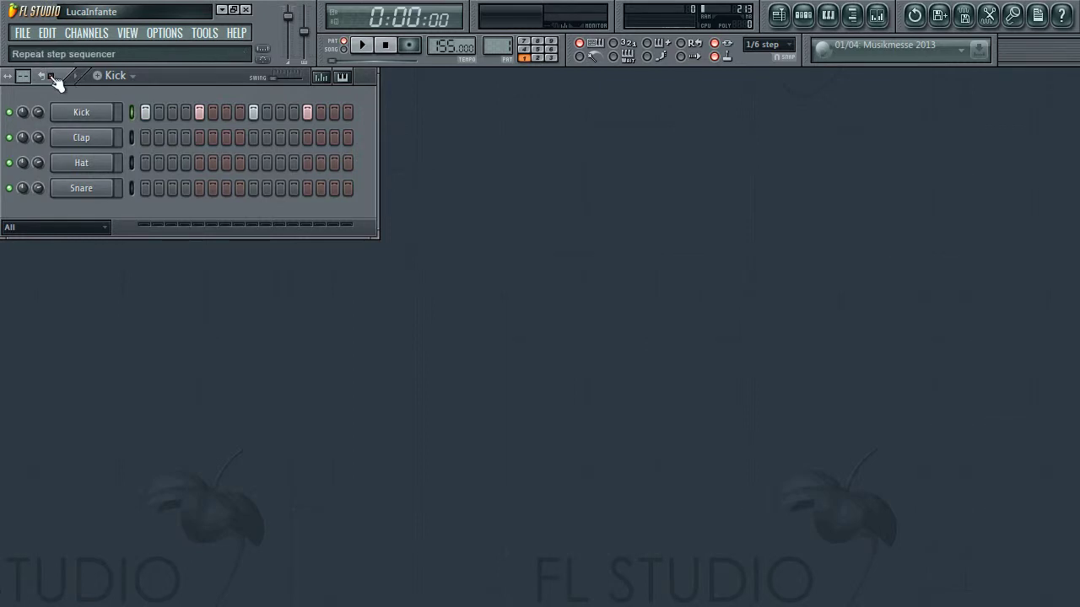
pyautogui.press('space')
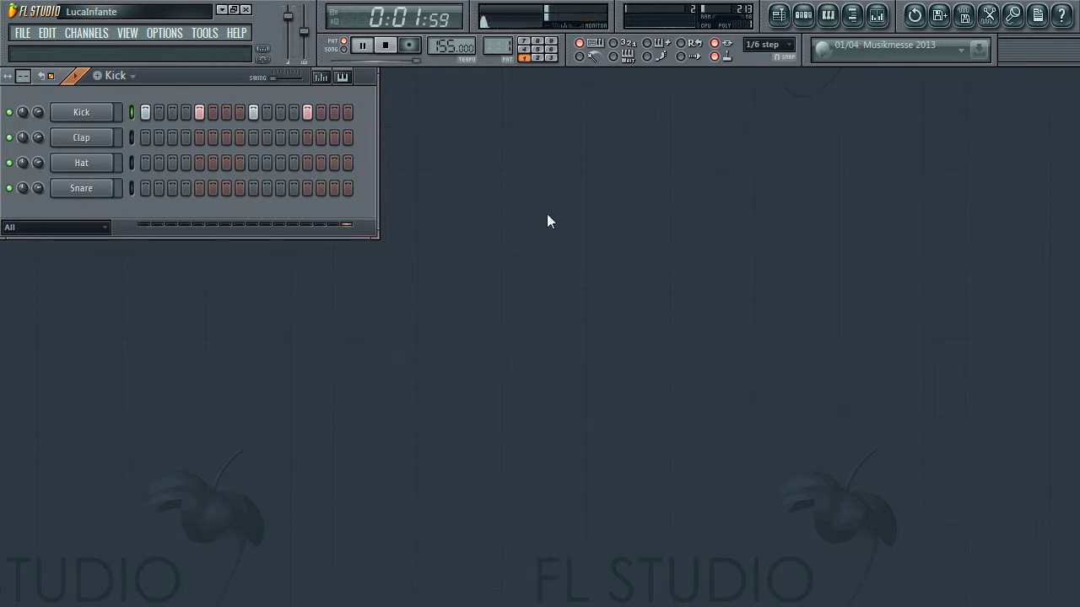
pyautogui.press('space')
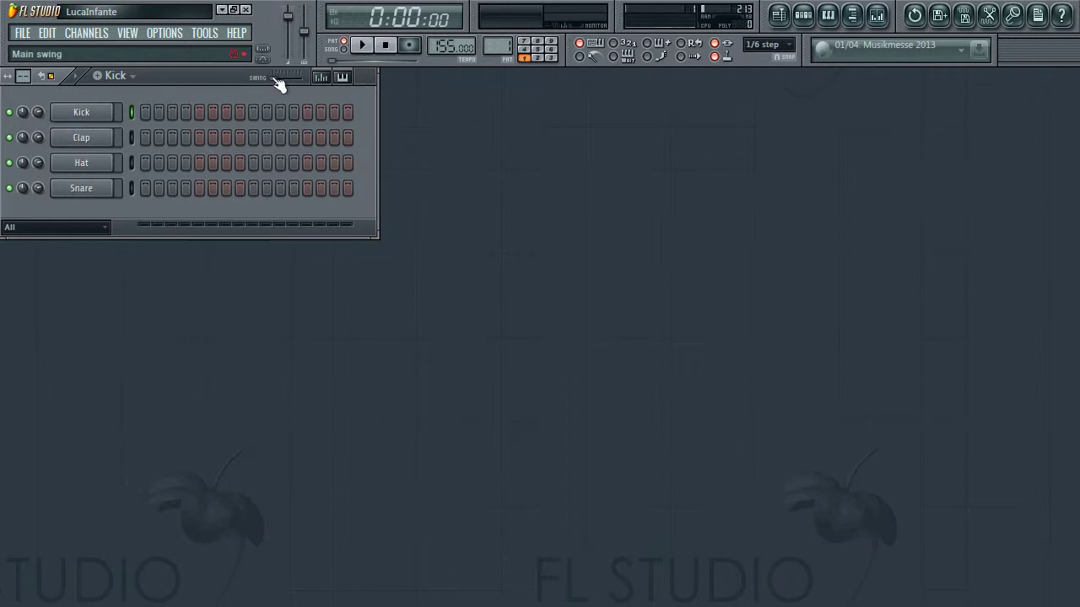
pyautogui.moveTo(279, 84); pyautogui.dragTo(272, 77)
pyautogui.rightClick(103, 116)
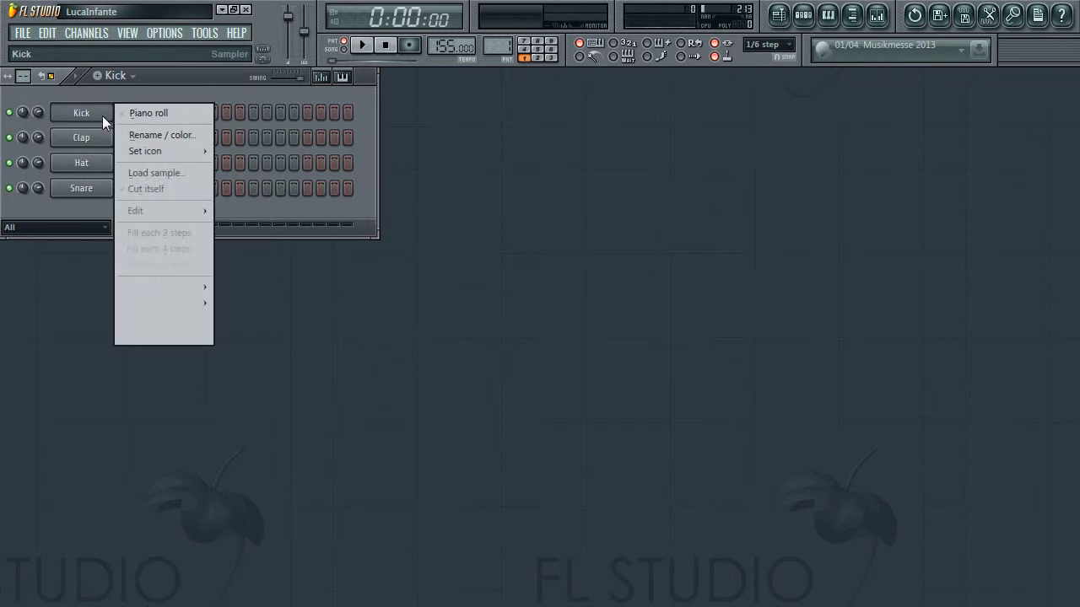
pyautogui.click(189, 251)
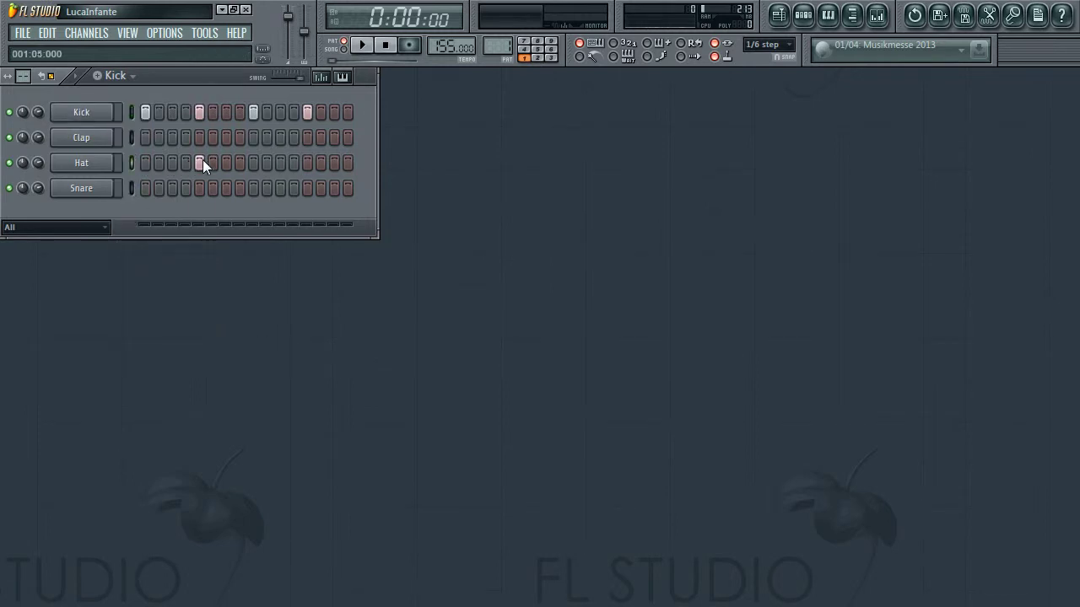
pyautogui.press('space')
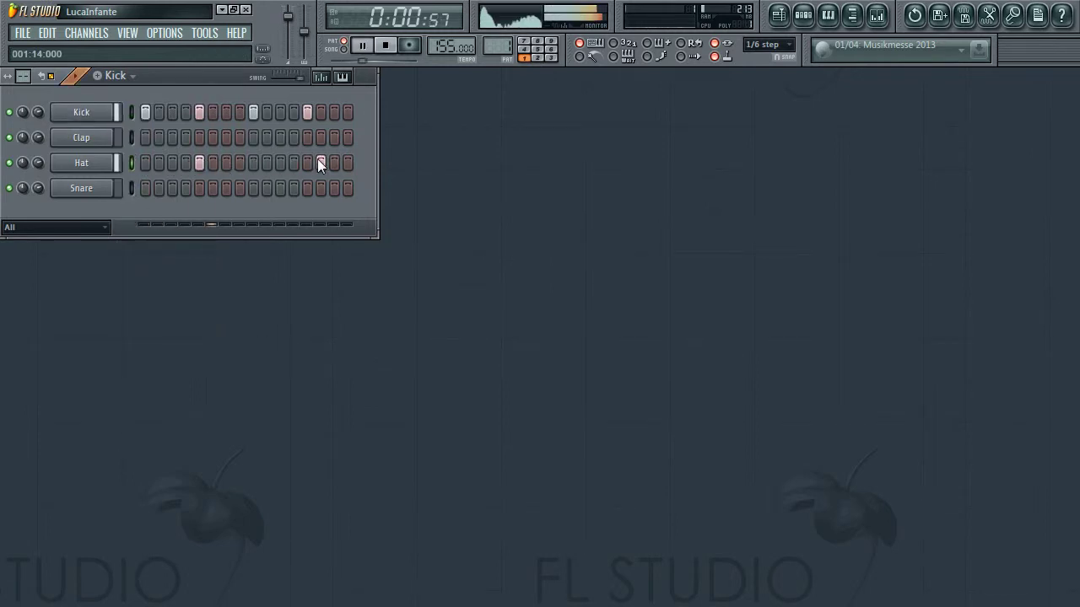
pyautogui.rightClick(320, 163)
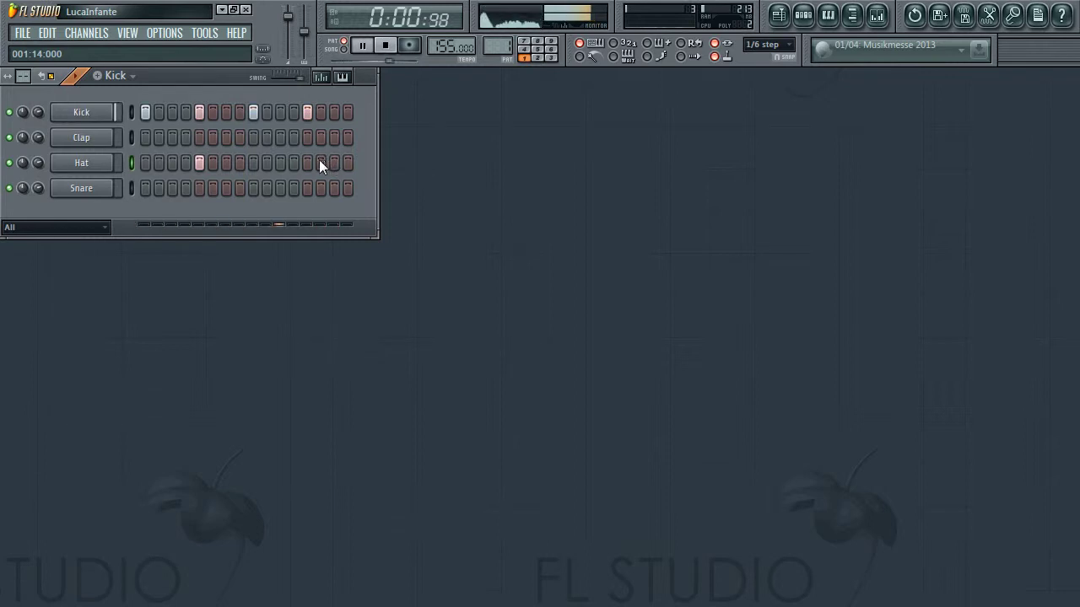
pyautogui.rightClick(199, 163)
pyautogui.rightClick(145, 112)
pyautogui.rightClick(200, 112)
pyautogui.rightClick(254, 112)
pyautogui.rightClick(308, 112)
pyautogui.press('space')
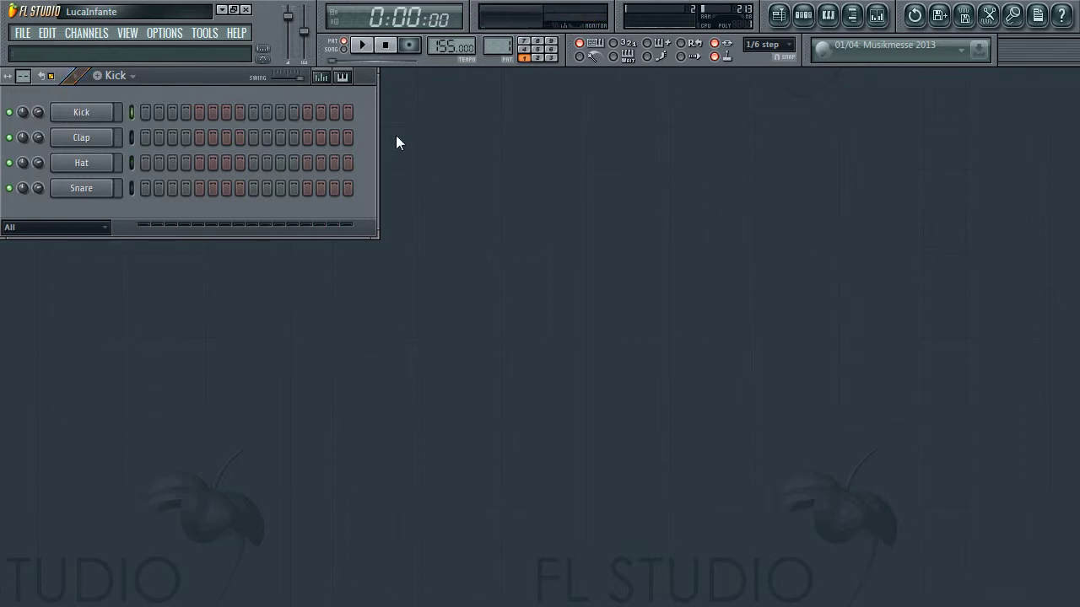
# Toggle the keyboard and graph editors, then fill Kick steps 1, 5, 9 and 13
pyautogui.click(344, 77)
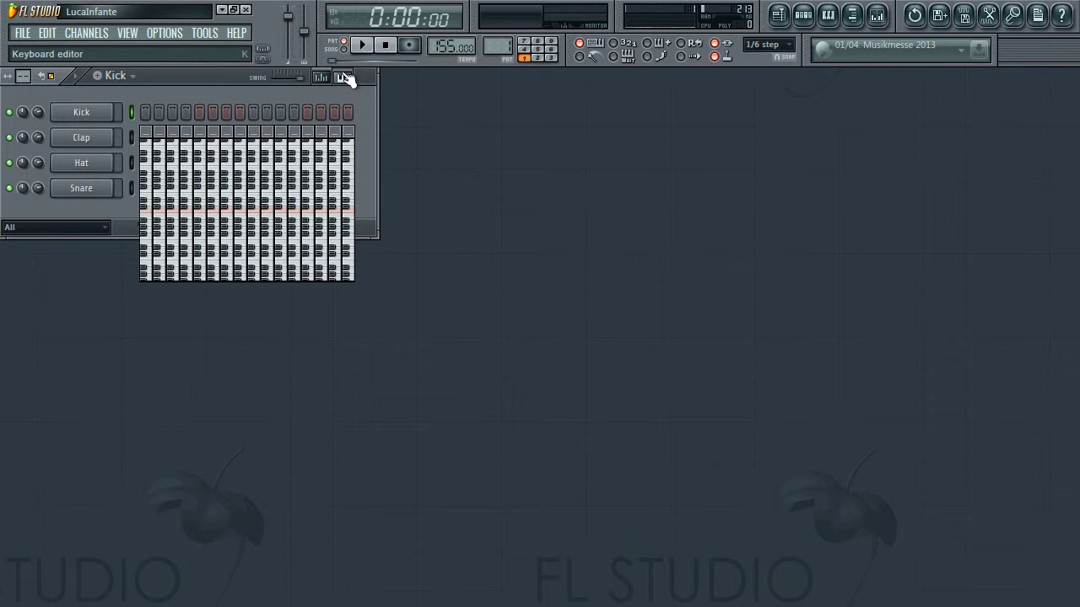
pyautogui.click(344, 77)
pyautogui.click(330, 78)
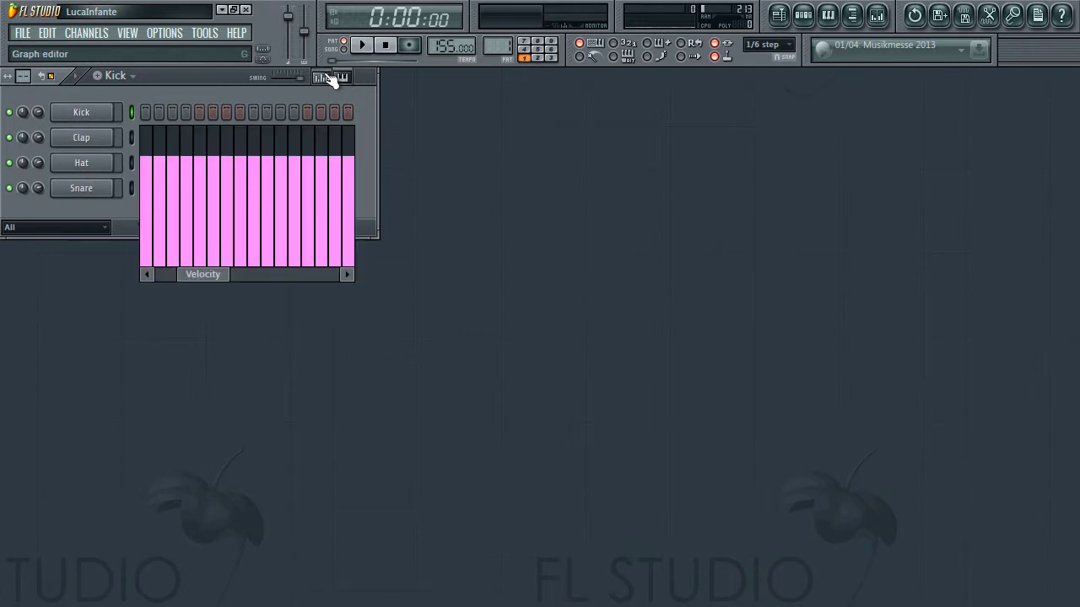
pyautogui.click(331, 79)
pyautogui.rightClick(81, 113)
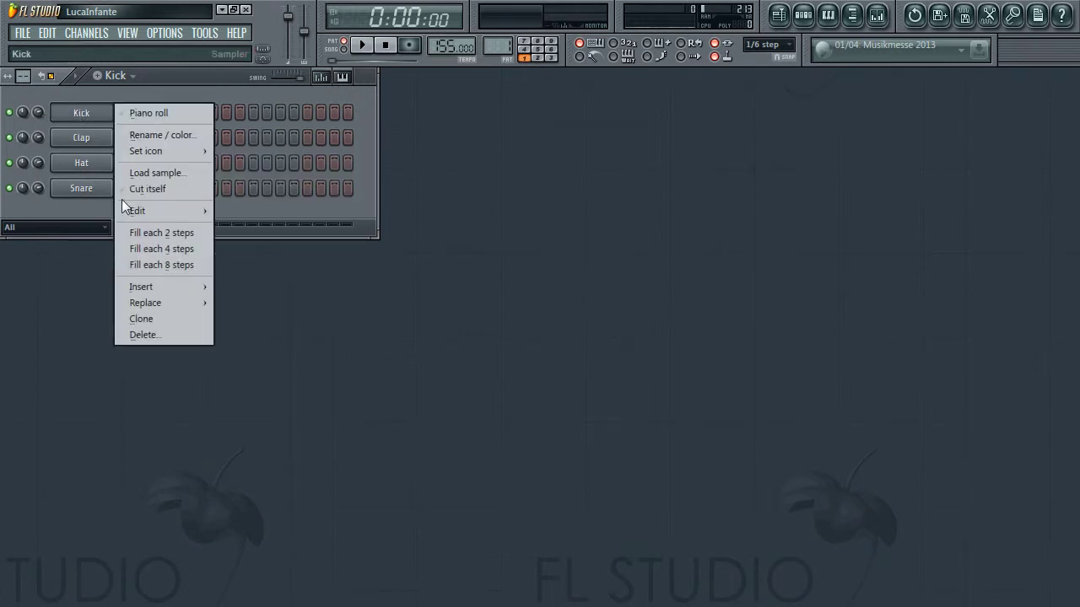
pyautogui.click(185, 249)
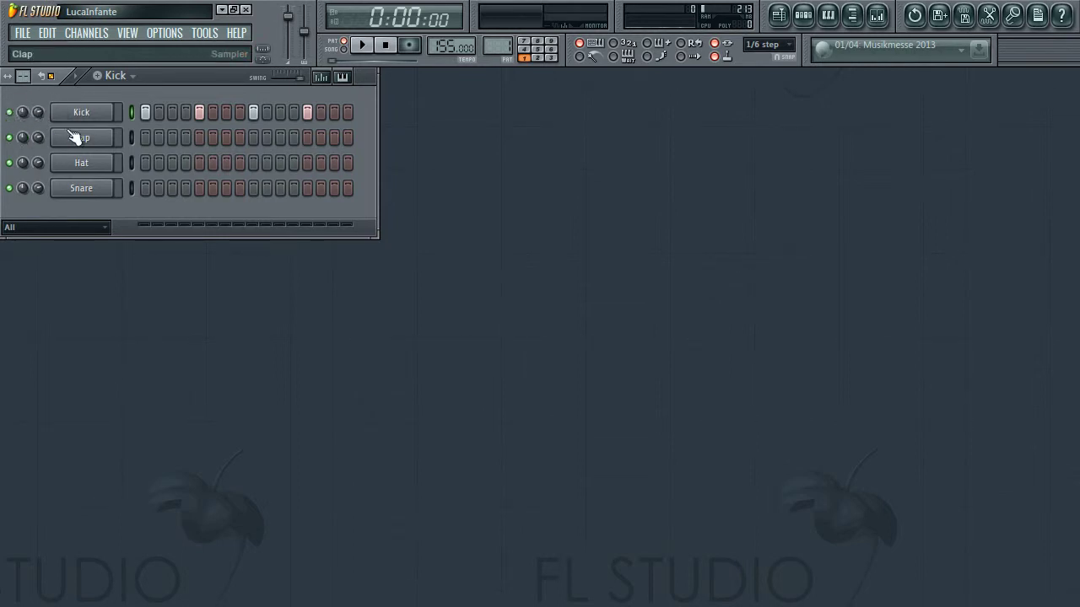
pyautogui.click(878, 17)
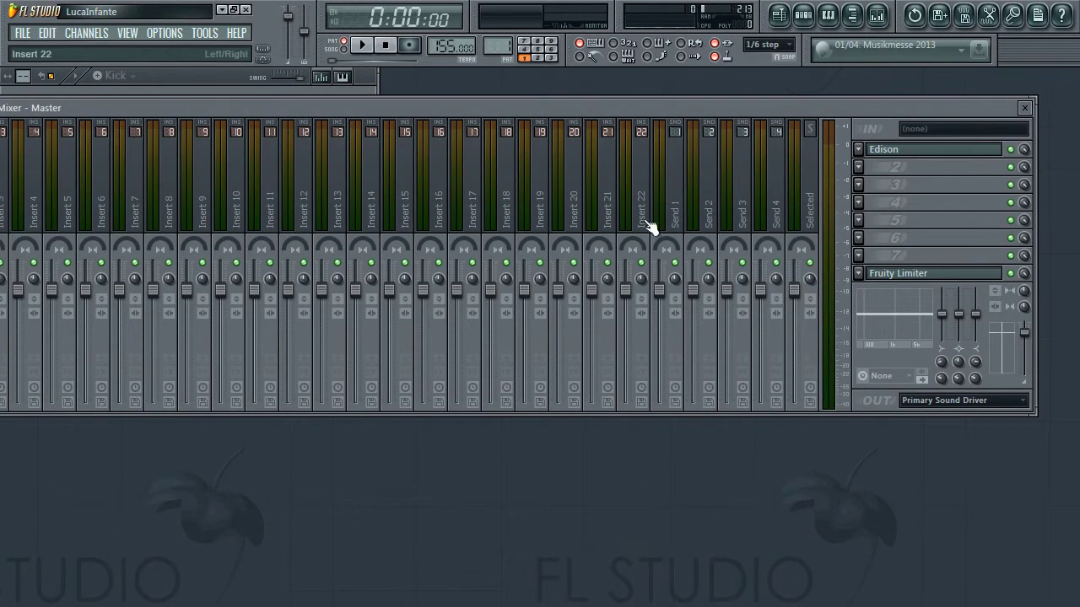
pyautogui.click(891, 108)
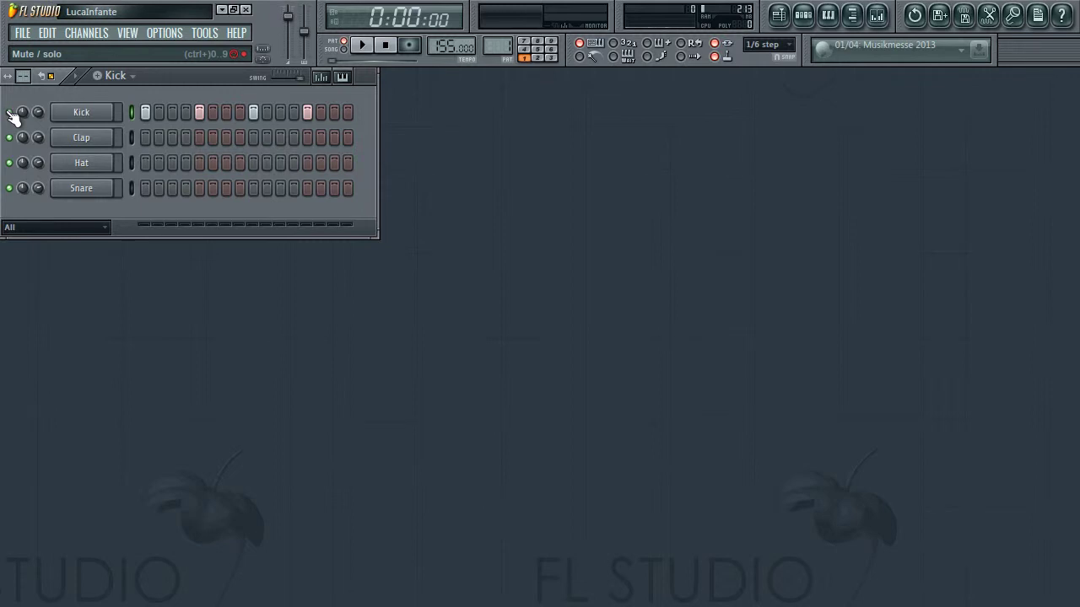
pyautogui.rightClick(12, 113)
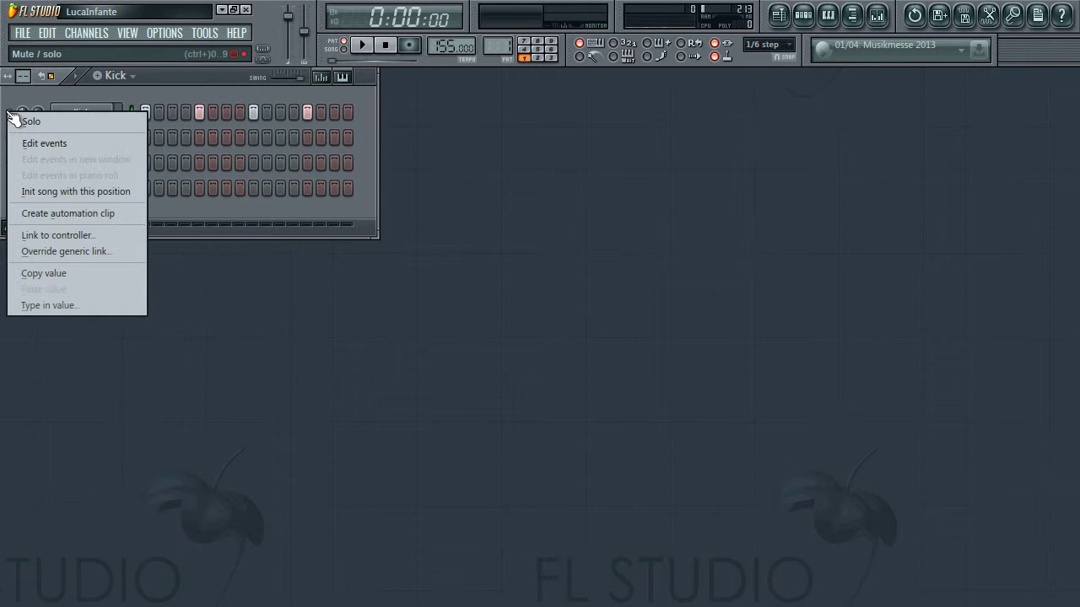
pyautogui.click(31, 120)
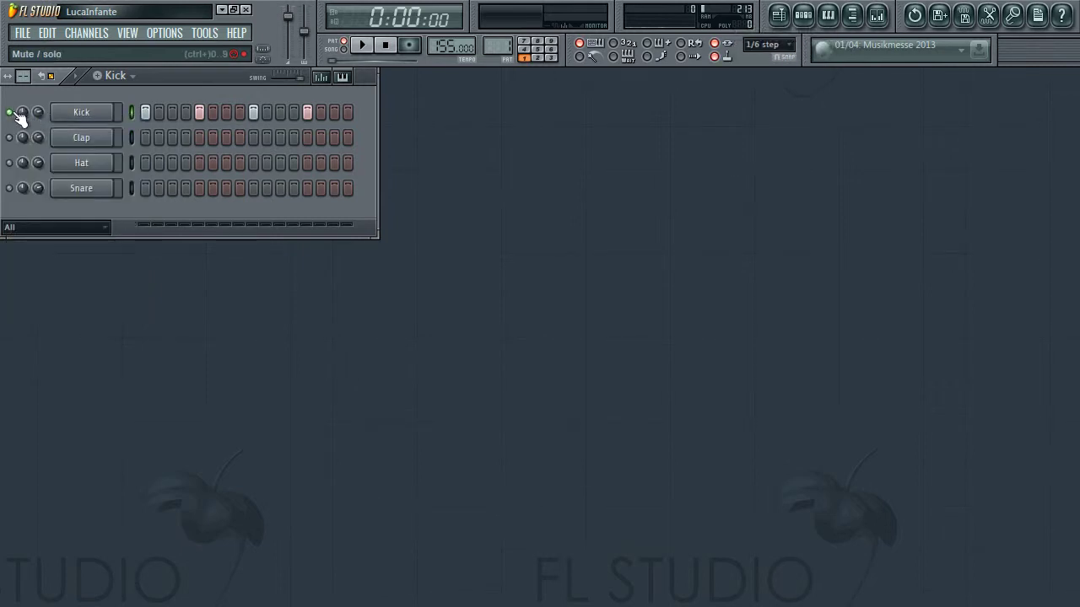
pyautogui.rightClick(12, 113)
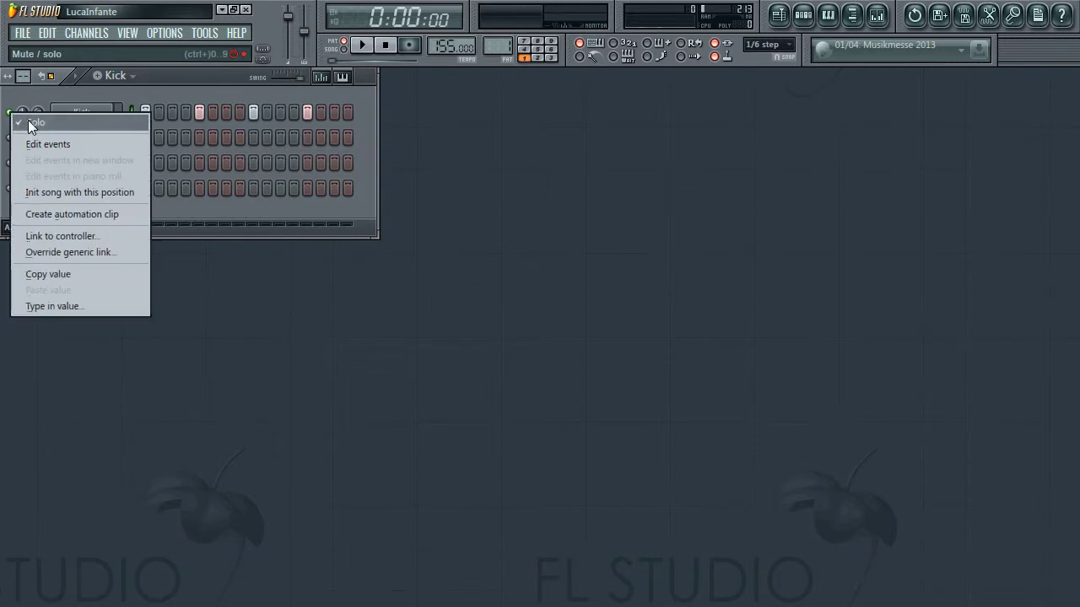
pyautogui.click(31, 121)
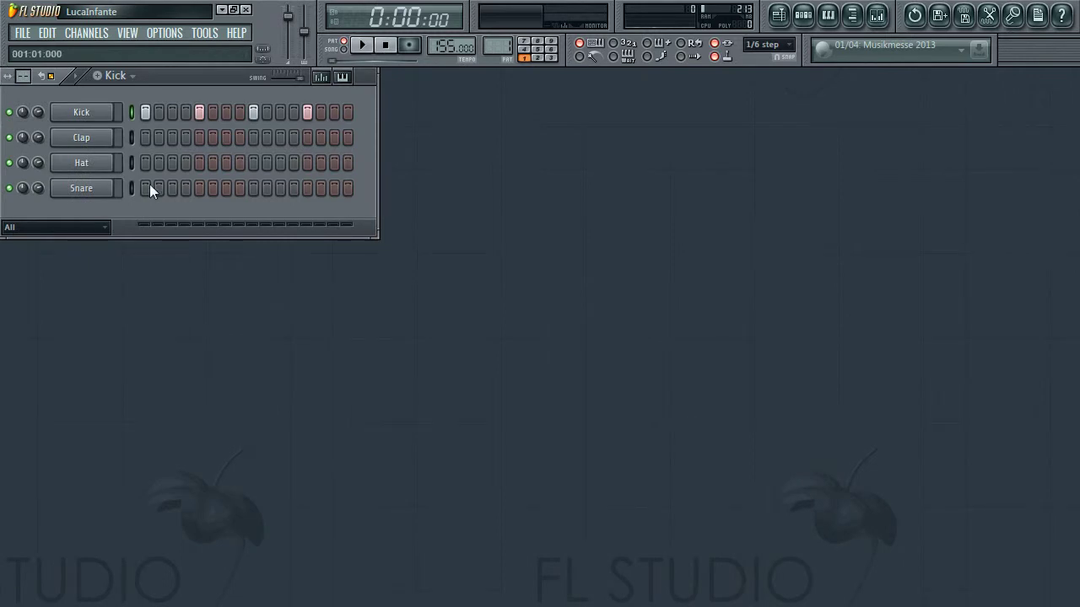
pyautogui.rightClick(307, 112)
pyautogui.rightClick(253, 112)
pyautogui.rightClick(199, 112)
pyautogui.rightClick(145, 112)
pyautogui.rightClick(101, 114)
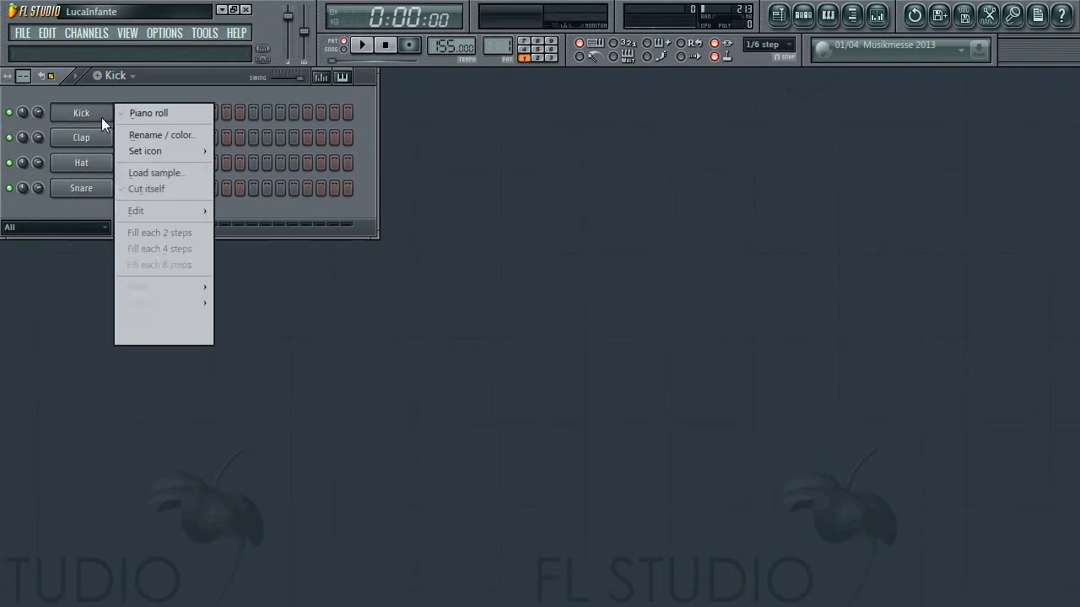
pyautogui.click(171, 247)
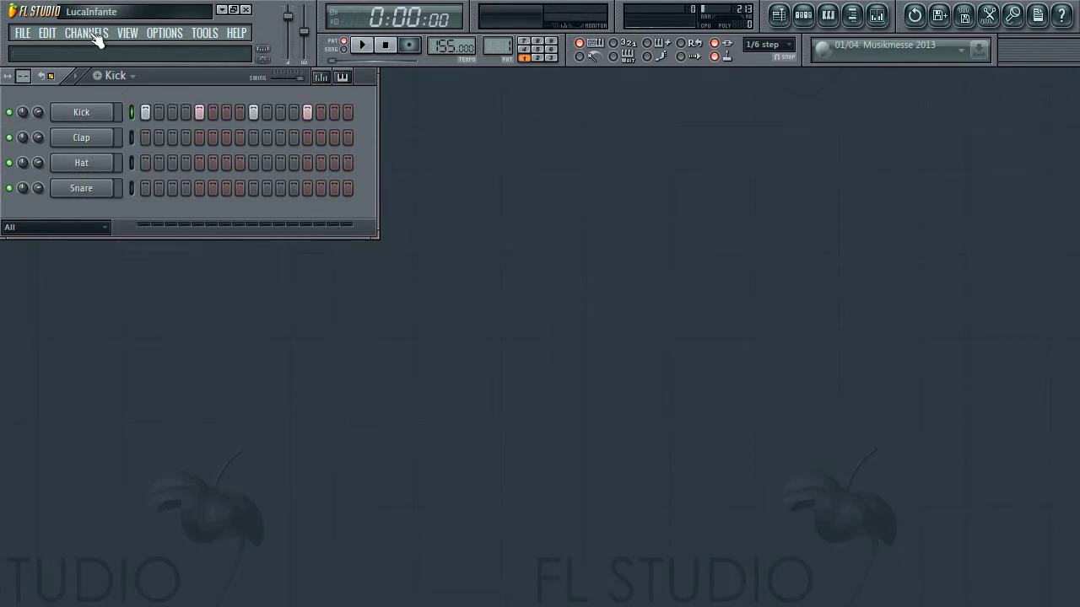
# Send the Kick hits to the piano roll as C5 notes, then close the piano roll
pyautogui.rightClick(101, 112)
pyautogui.click(141, 113)
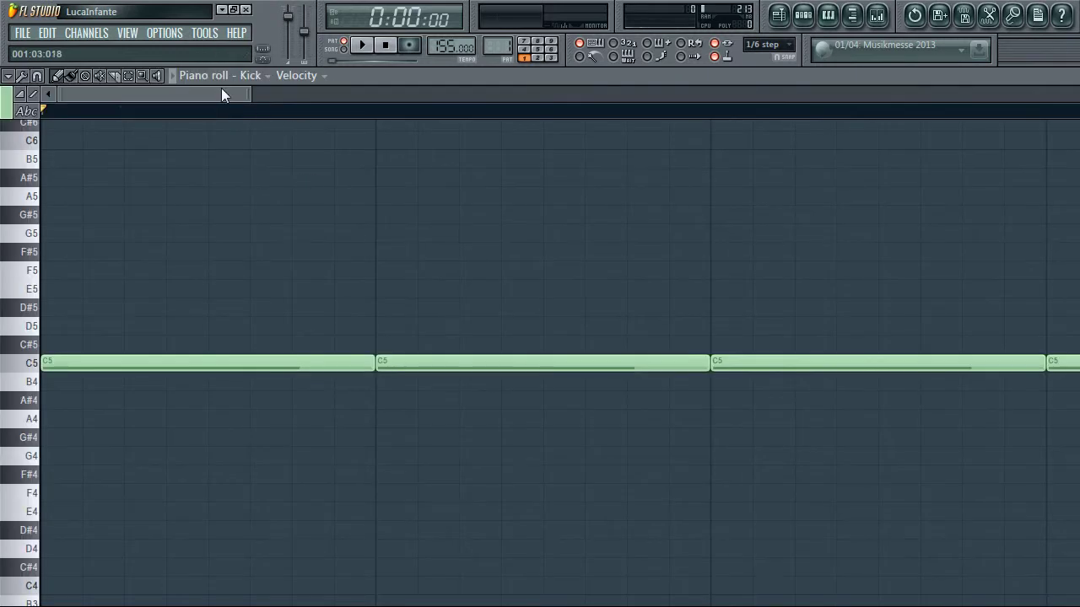
pyautogui.click(1072, 75)
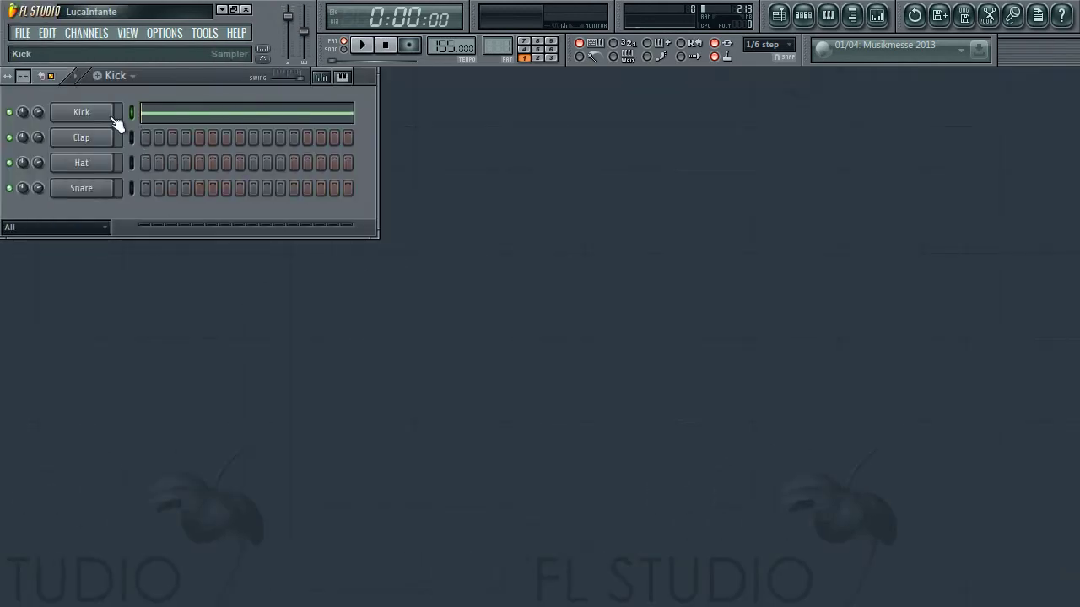
# Draw a high-to-low Kick velocity ramp in the graph editor while the pattern plays
pyautogui.click(331, 80)
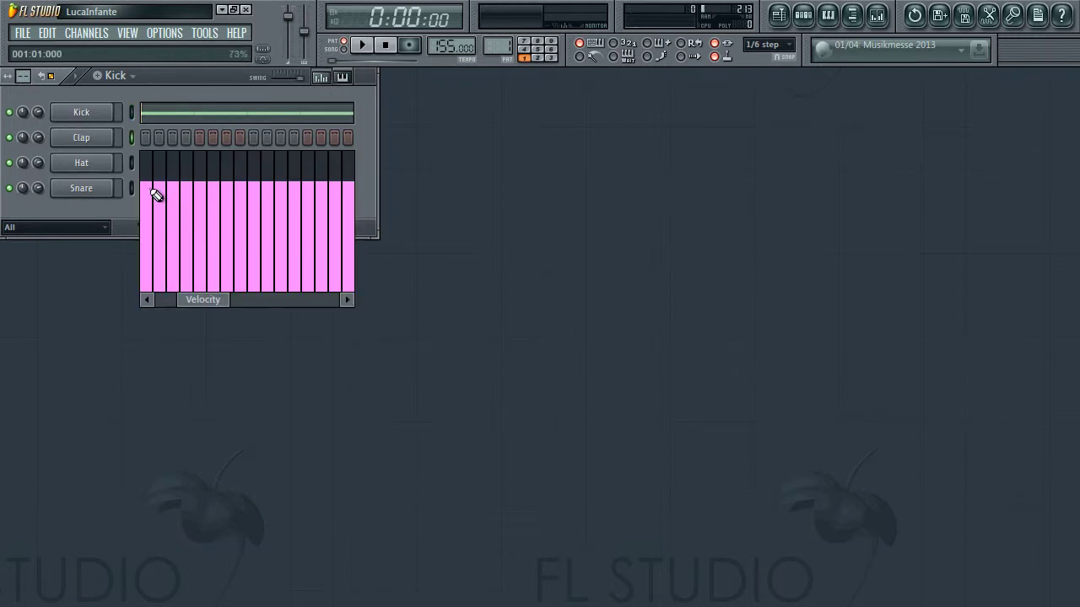
pyautogui.moveTo(157, 193)
pyautogui.mouseDown()
pyautogui.moveTo(330, 259)
pyautogui.moveTo(126, 169)
pyautogui.moveTo(157, 191)
pyautogui.moveTo(193, 261)
pyautogui.moveTo(181, 229)
pyautogui.moveTo(230, 252)
pyautogui.mouseUp()
pyautogui.press('space')
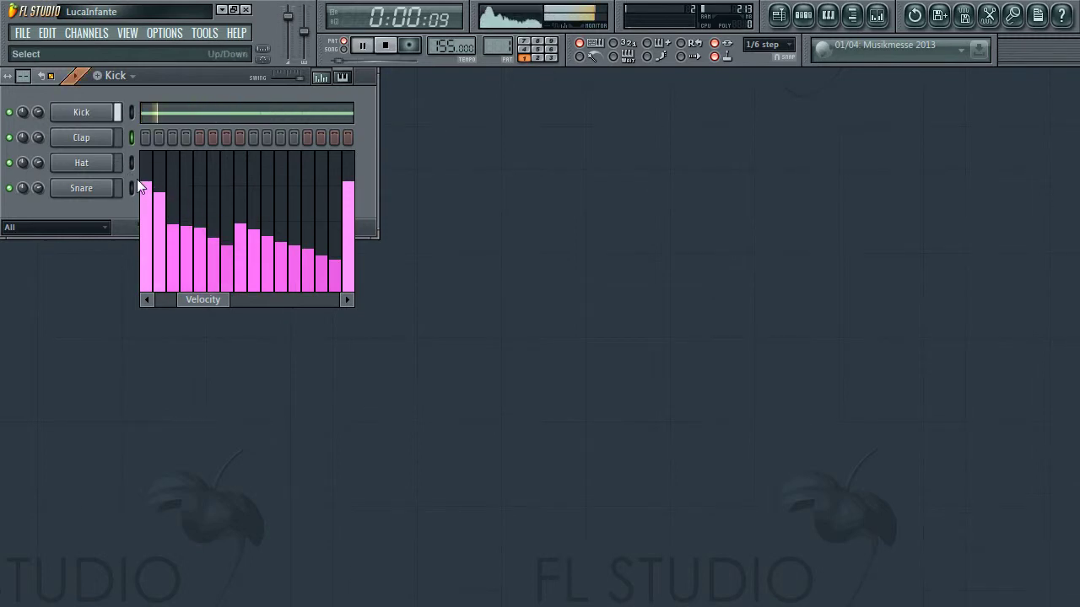
pyautogui.moveTo(153, 181)
pyautogui.mouseDown()
pyautogui.moveTo(301, 229)
pyautogui.moveTo(374, 284)
pyautogui.mouseUp()
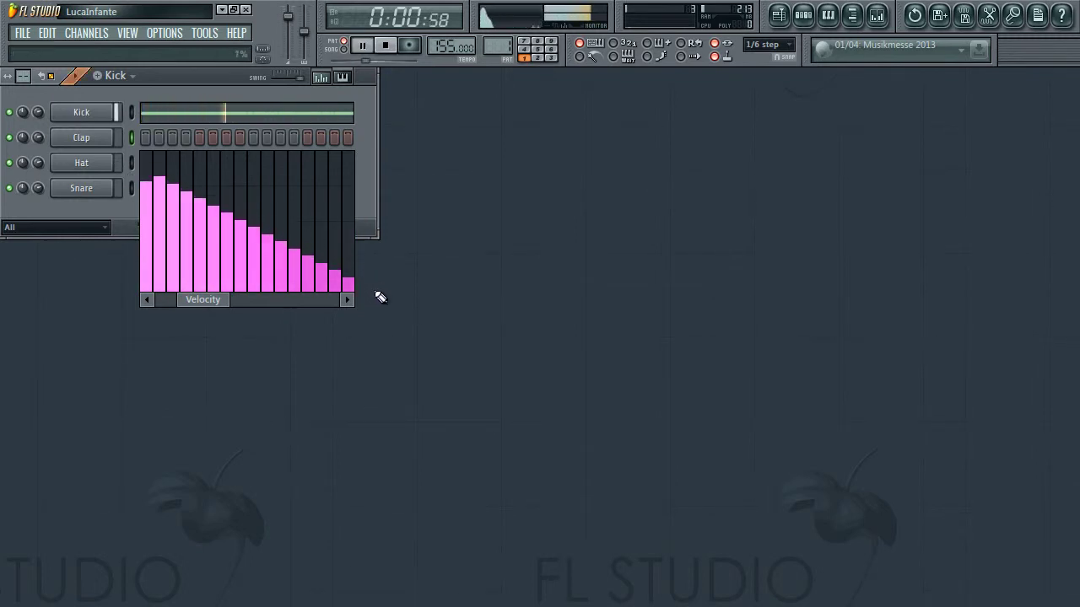
pyautogui.click(227, 175)
# Stop playback and set the seventh Kick velocity to 55% to smooth the ramp
pyautogui.click(324, 78)
pyautogui.press('space')
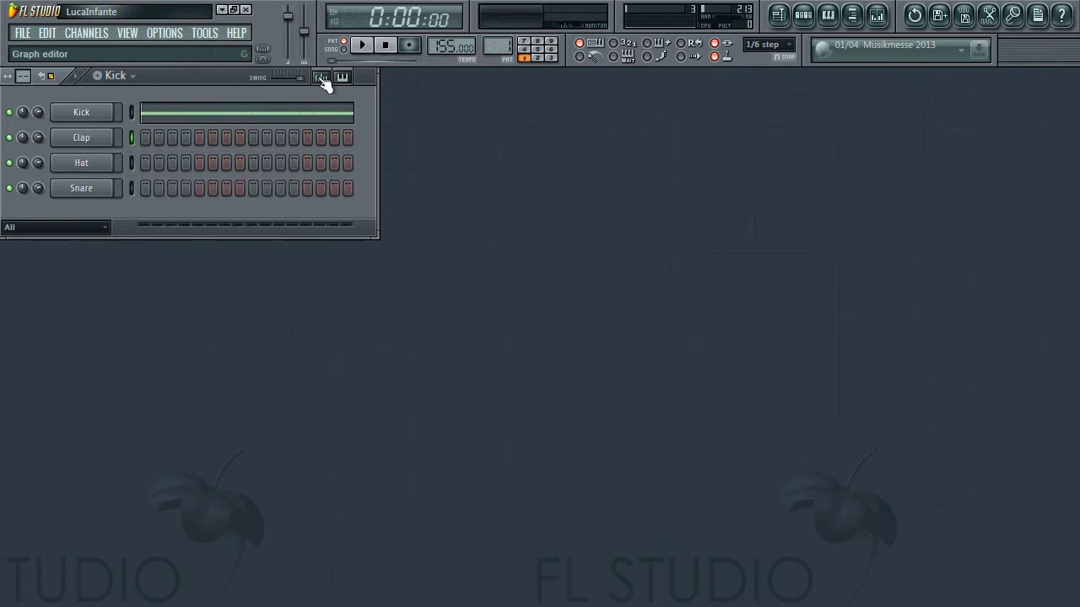
pyautogui.click(323, 78)
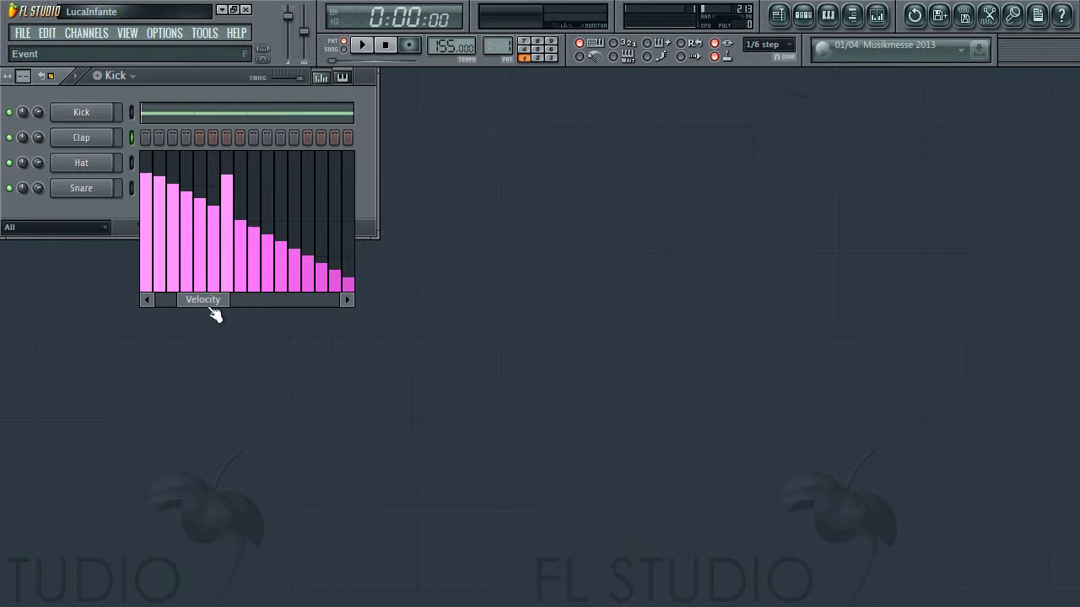
pyautogui.moveTo(215, 303)
pyautogui.mouseDown()
pyautogui.moveTo(328, 304)
pyautogui.moveTo(189, 304)
pyautogui.moveTo(212, 299)
pyautogui.mouseUp()
pyautogui.click(231, 218)
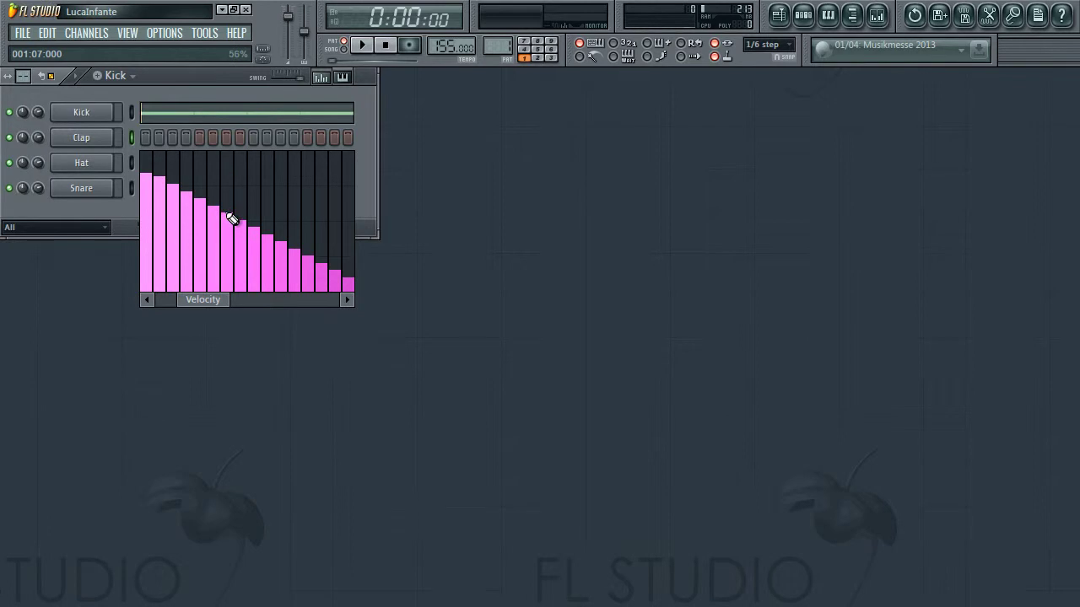
# Check the keyboard editor, keep all channels displayed, hide both editors and play the pattern
pyautogui.click(343, 77)
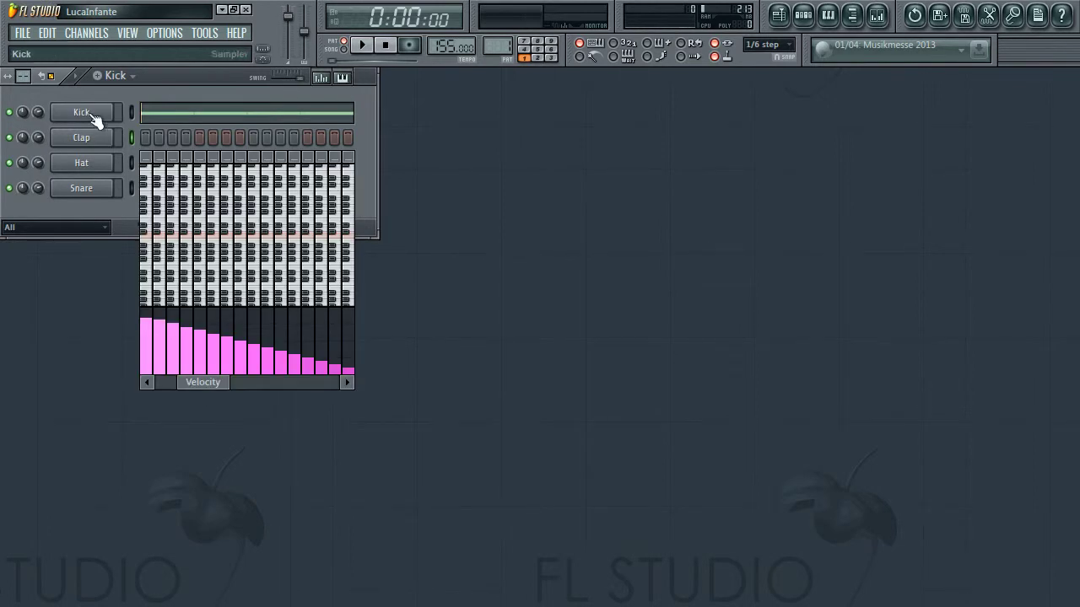
pyautogui.click(322, 77)
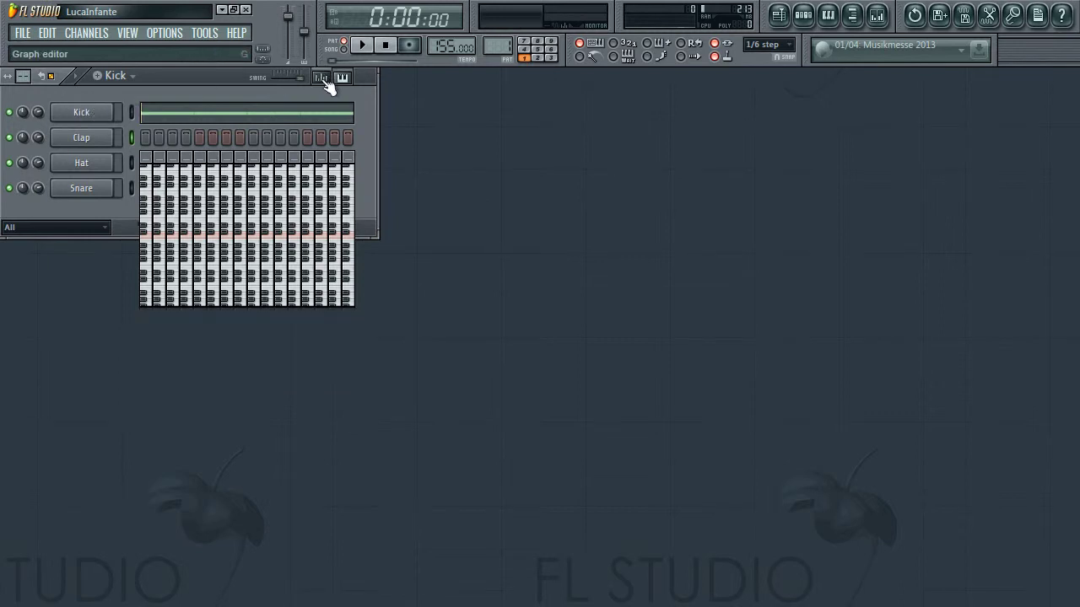
pyautogui.click(46, 228)
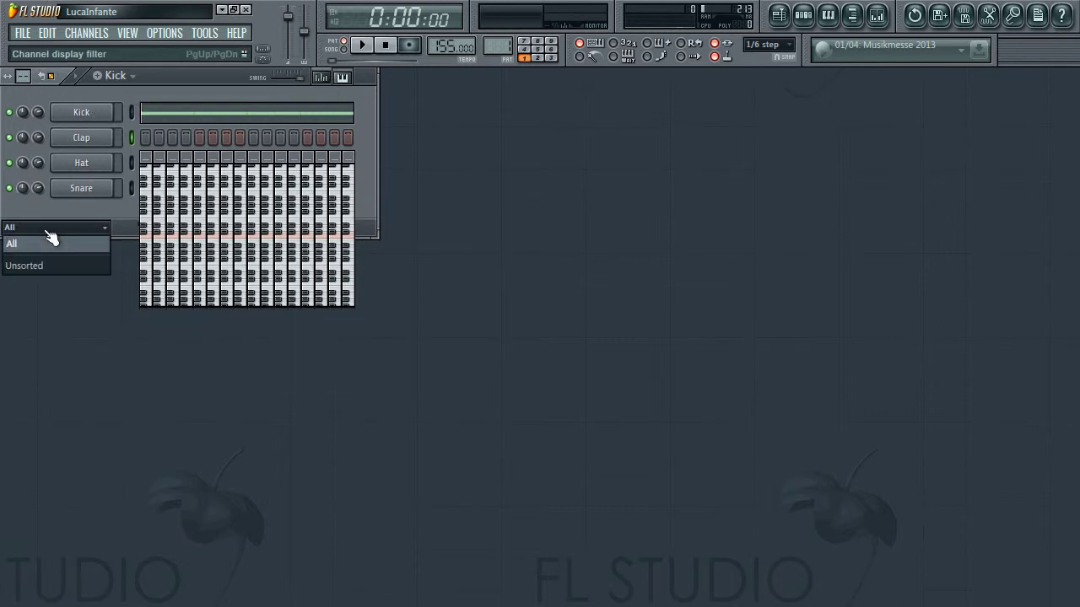
pyautogui.click(50, 241)
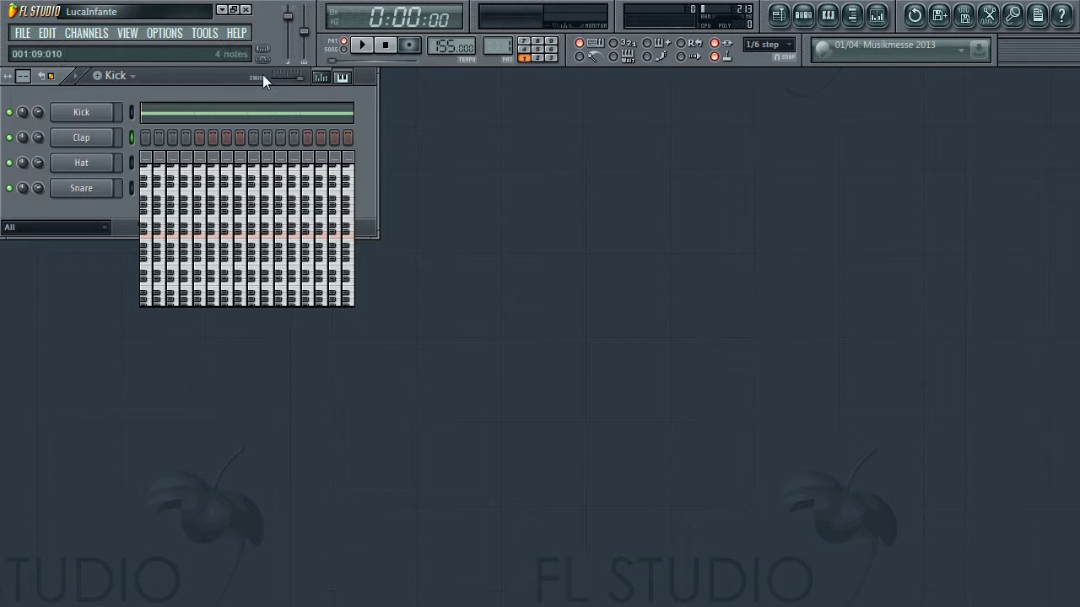
pyautogui.click(344, 79)
pyautogui.press('space')
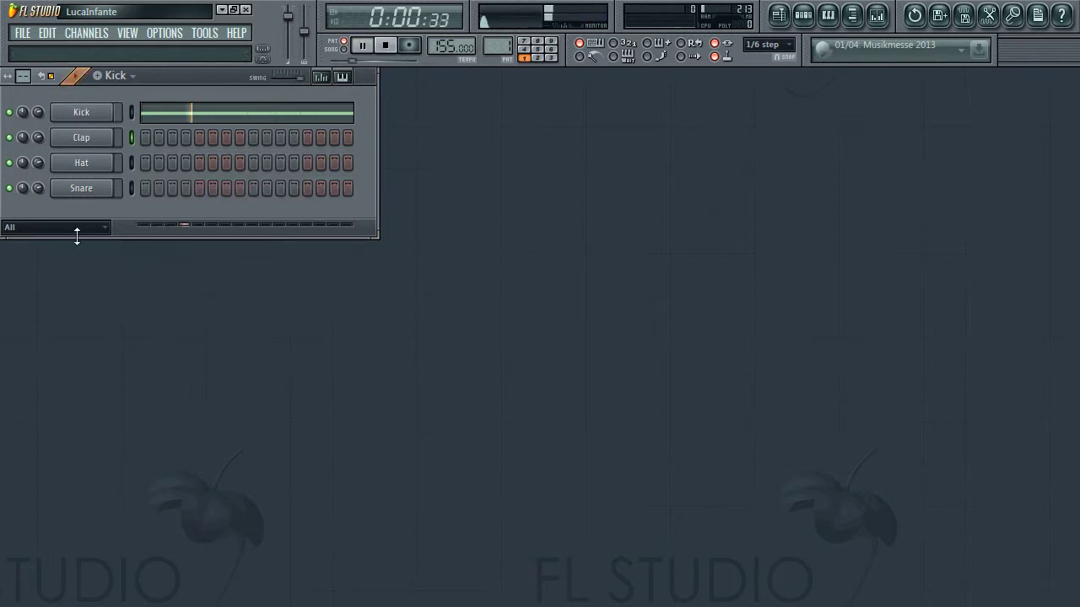
# Stop playback and extend the pattern to 64 steps with the beats-per-bar control
pyautogui.press('space')
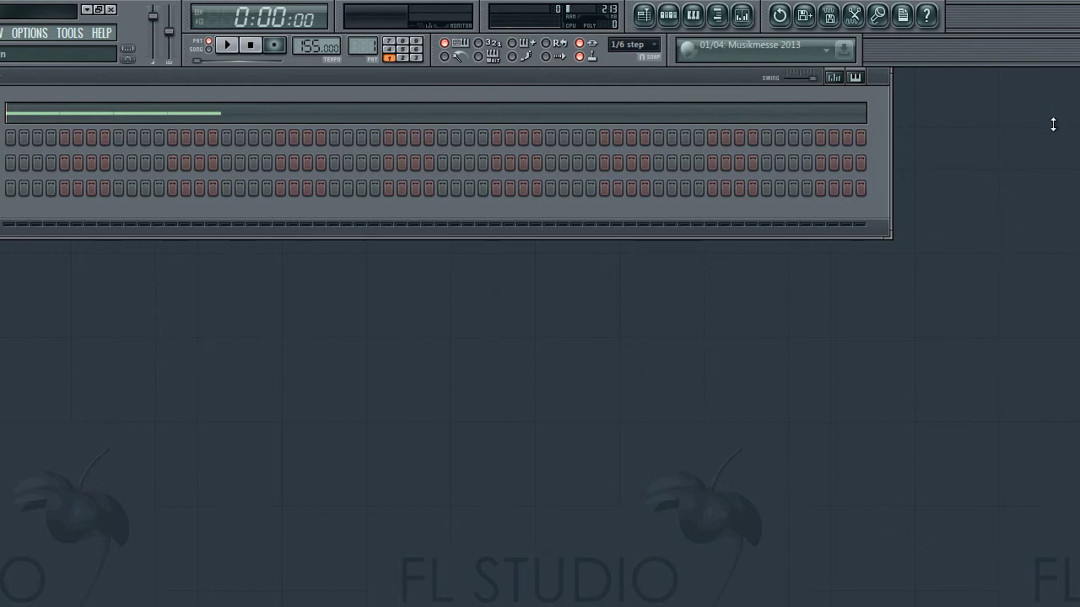
pyautogui.scroll(-2, 21, 75)
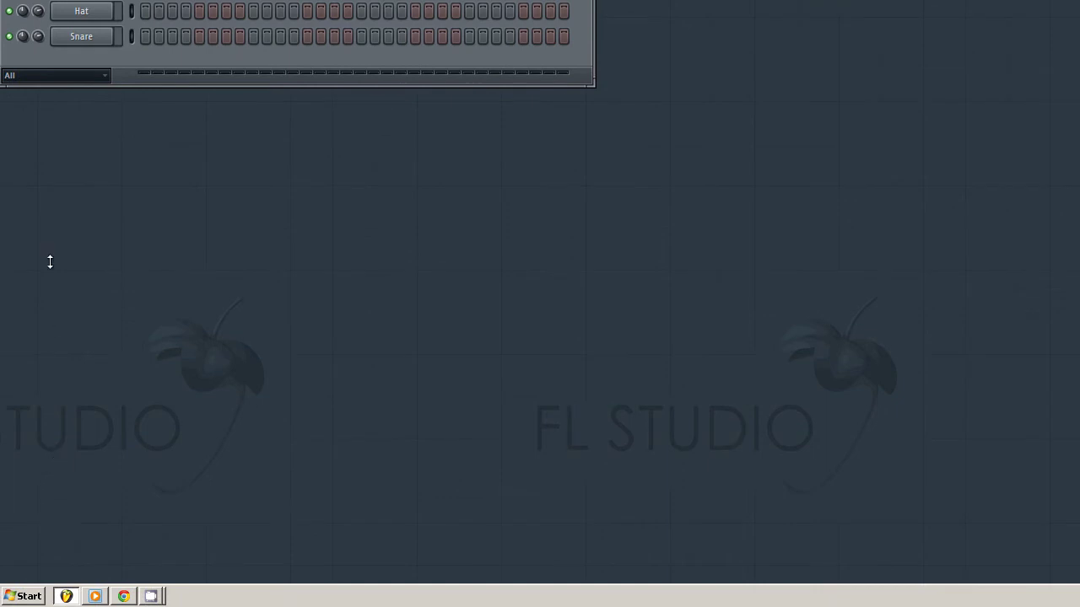
pyautogui.scroll(2, 23, 71)
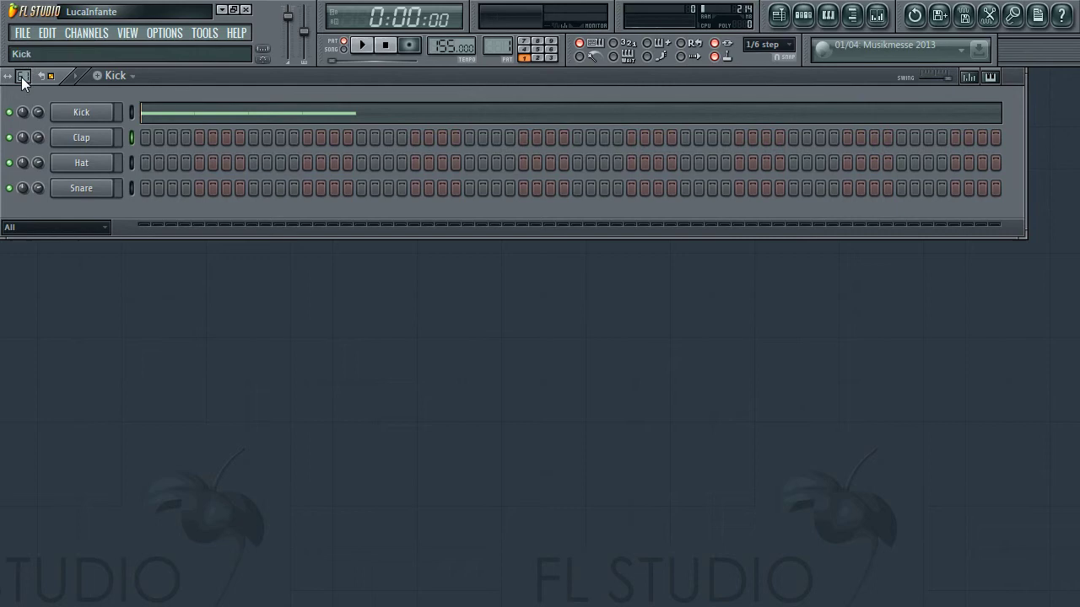
# Shorten the pattern from 64 to 16 steps using the beats-per-bar control
pyautogui.scroll(-5, 19, 72)
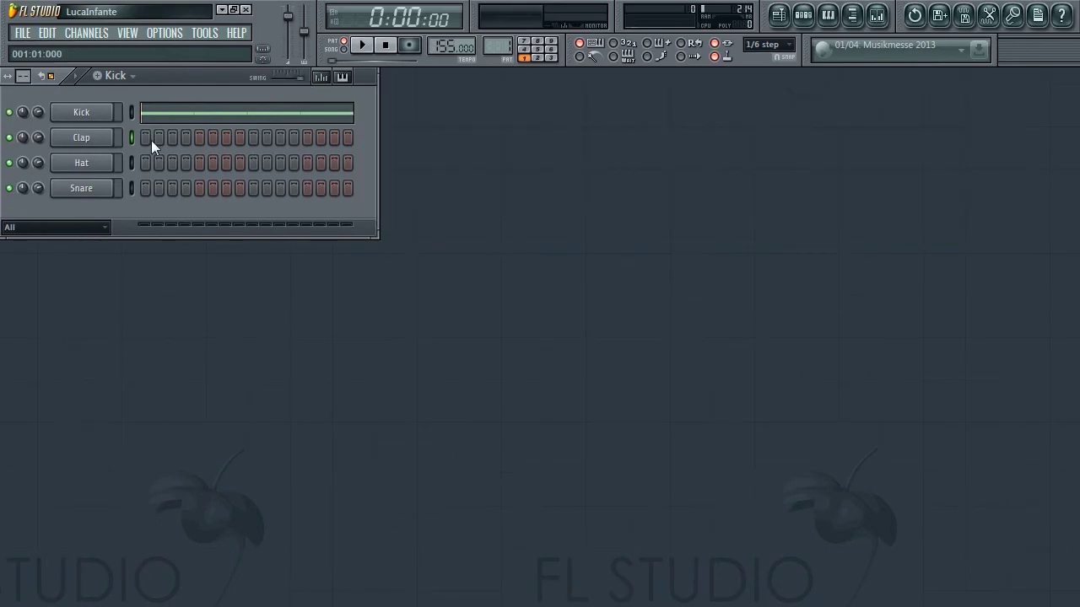